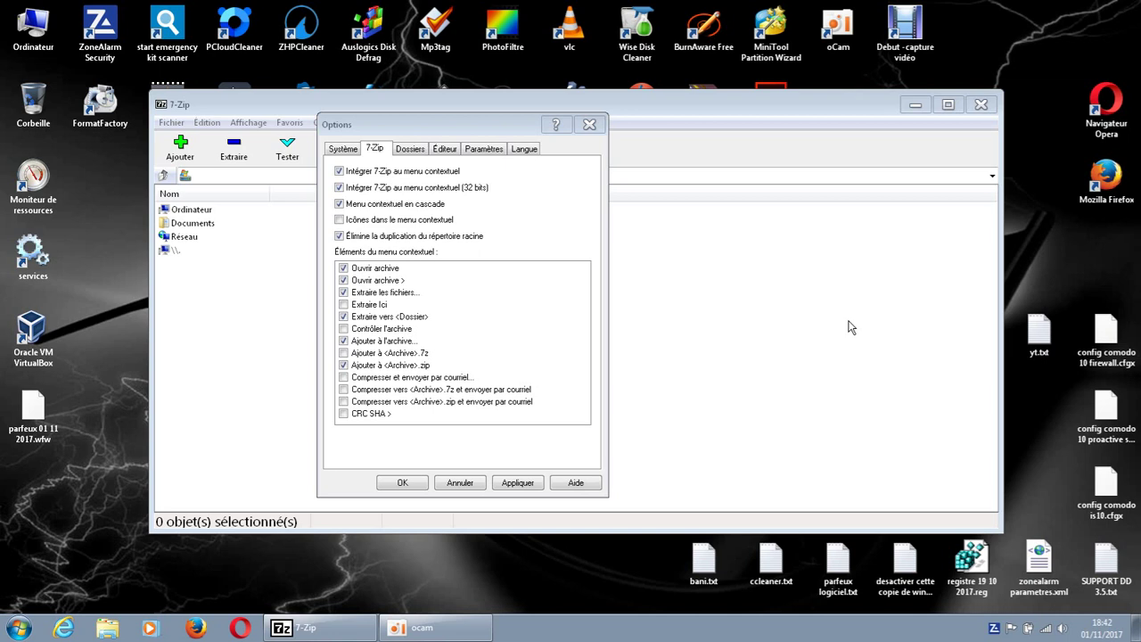
# Examine the 7-Zip context menu entries offered for EasyVideoLogoRemover.zip in the Téléchargements folder, then close the folder window
pyautogui.click(107, 629)
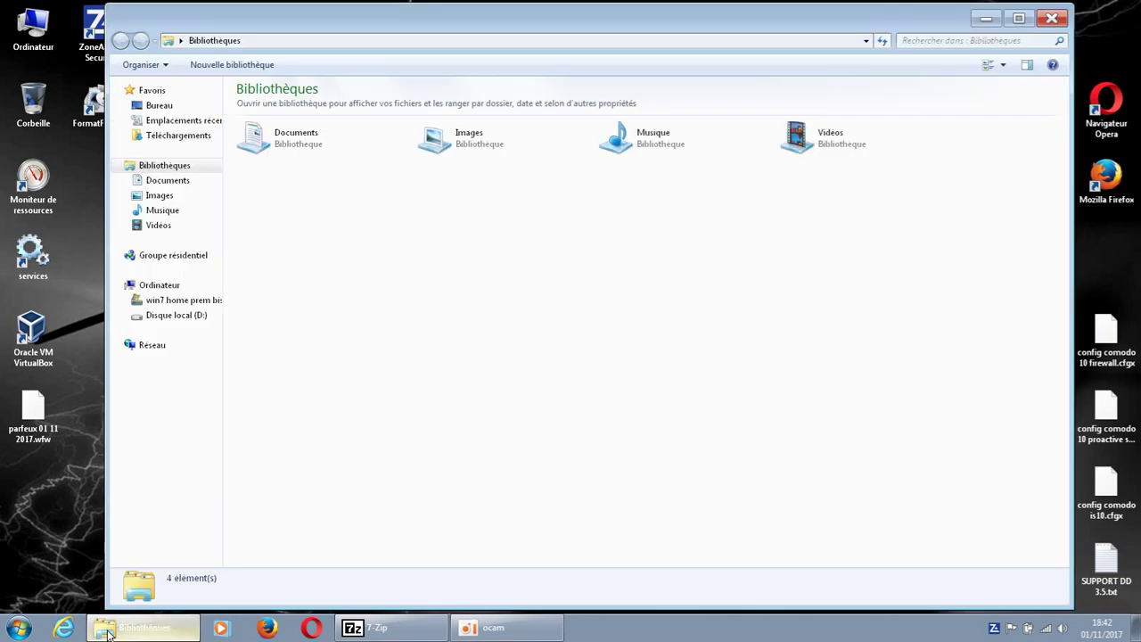
pyautogui.click(197, 141)
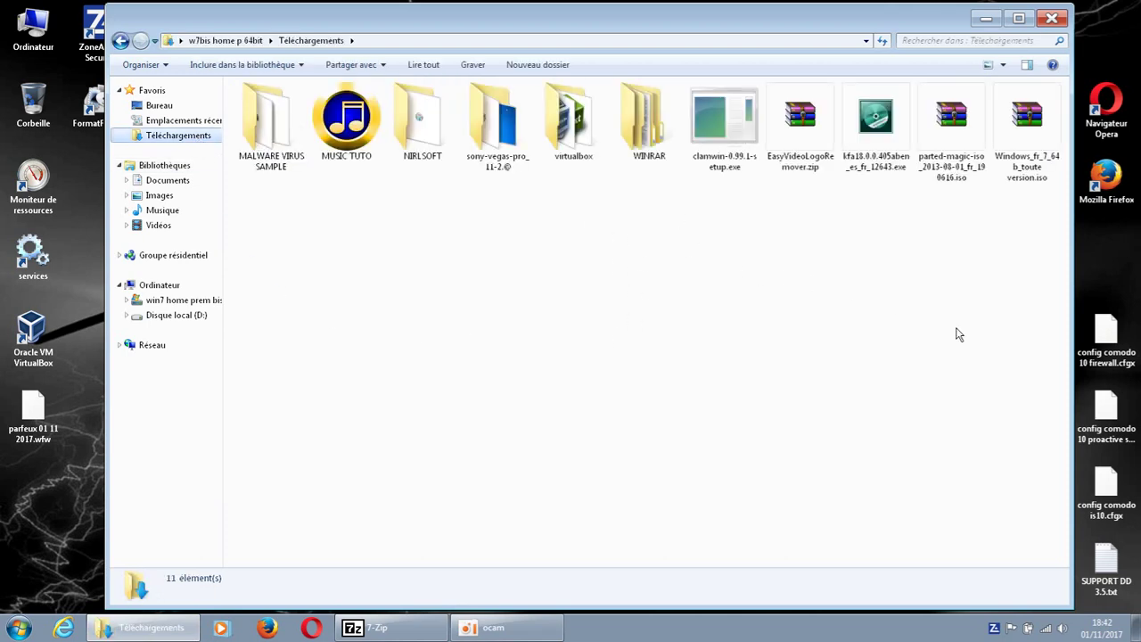
pyautogui.click(797, 151)
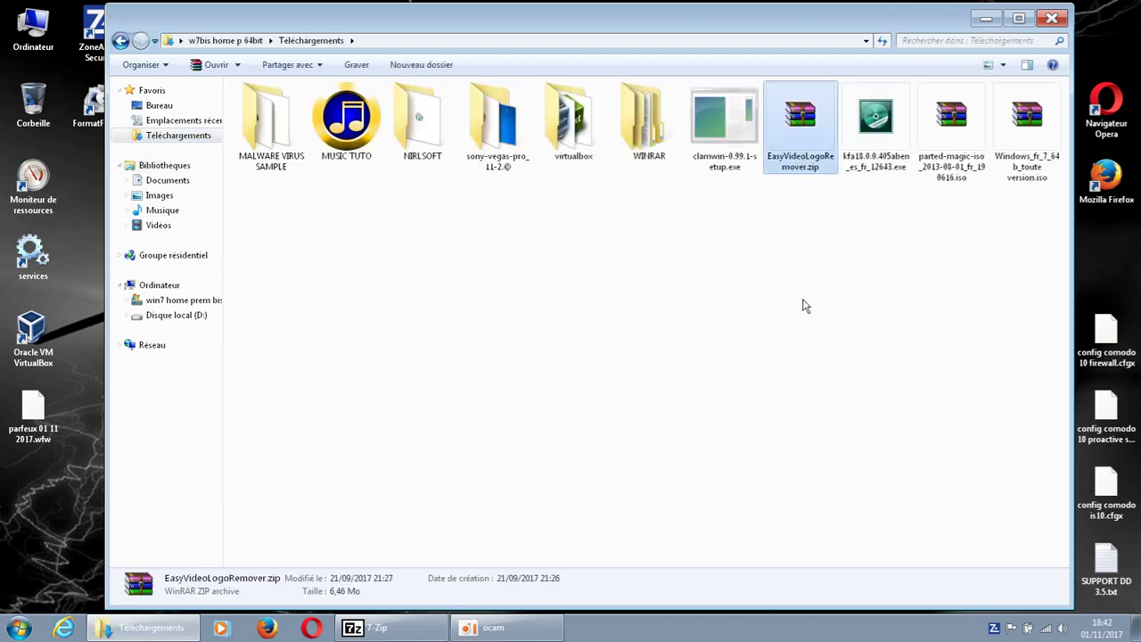
pyautogui.rightClick(798, 151)
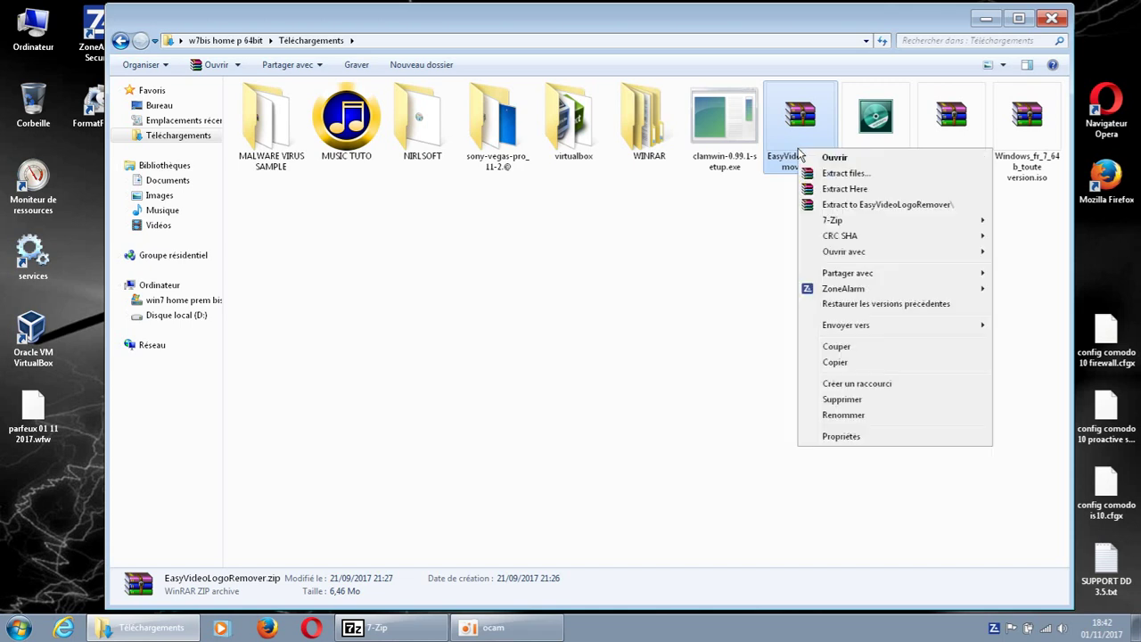
pyautogui.moveTo(837, 228)
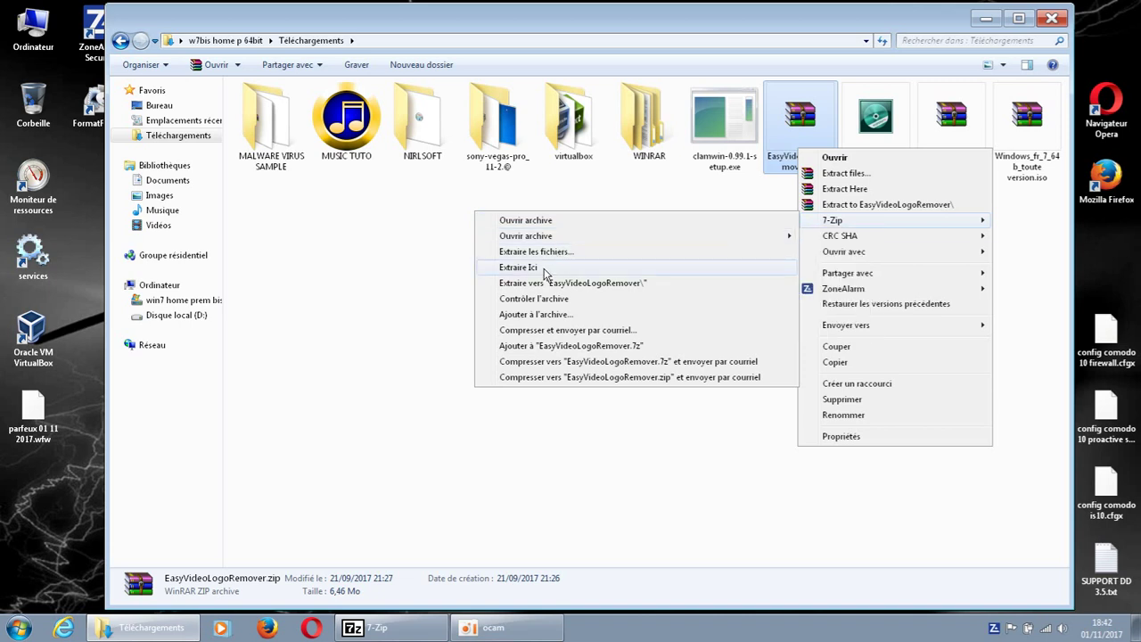
pyautogui.click(444, 505)
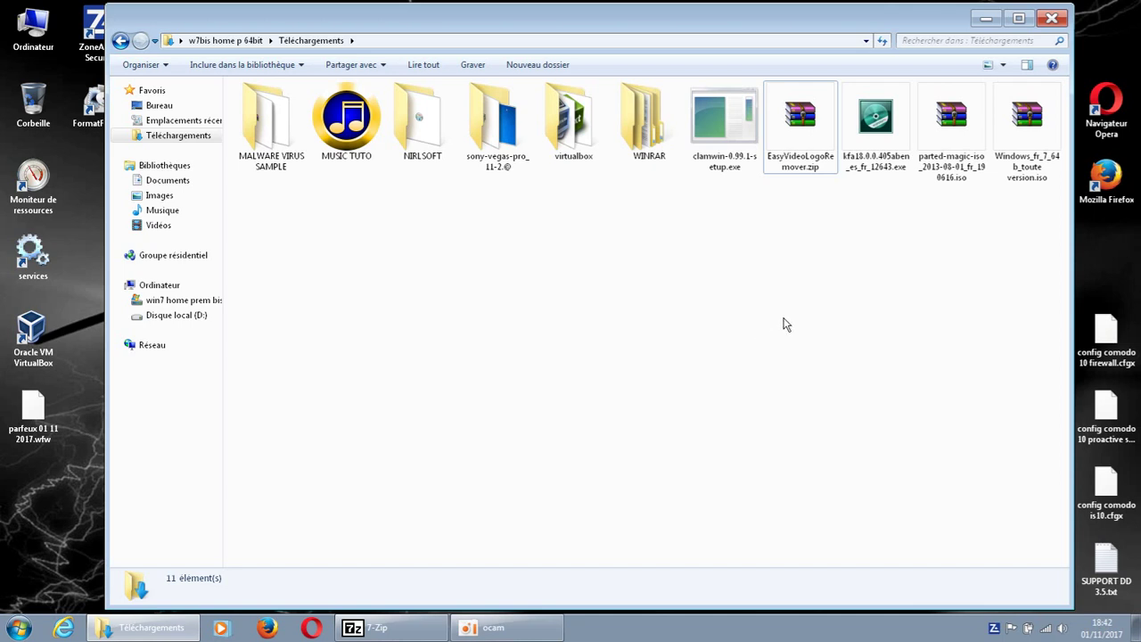
pyautogui.rightClick(791, 160)
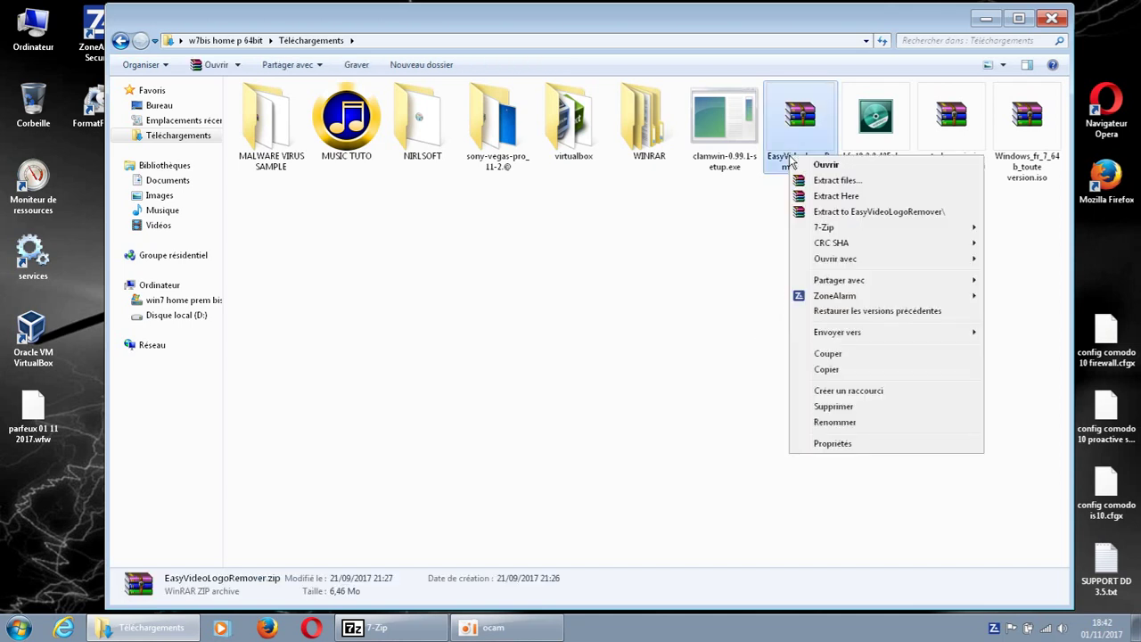
pyautogui.moveTo(616, 241)
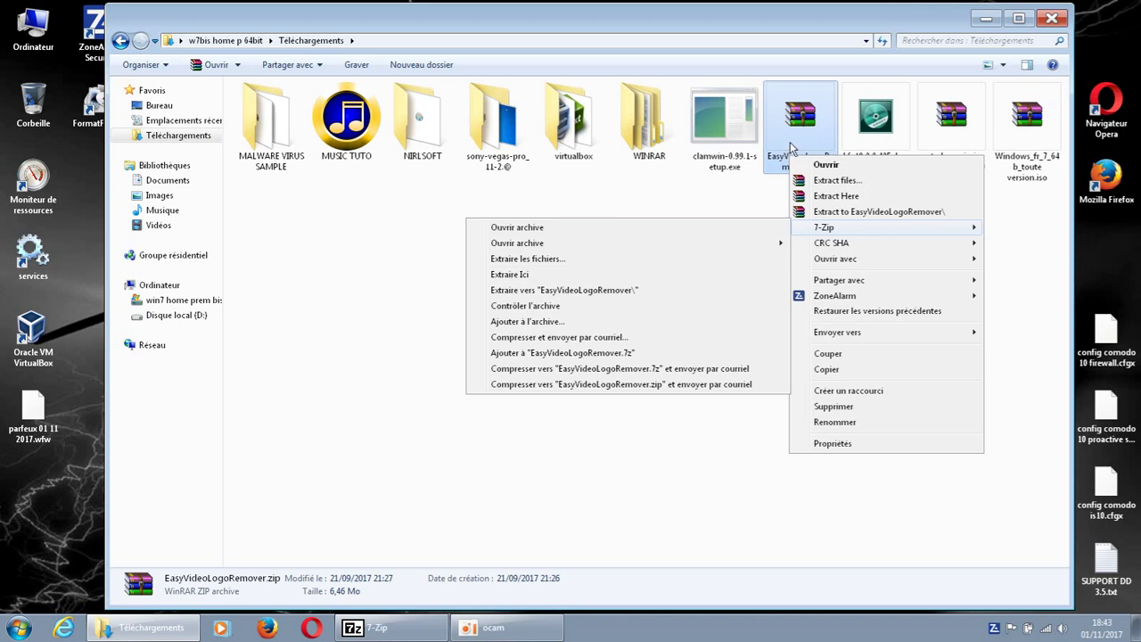
pyautogui.click(722, 443)
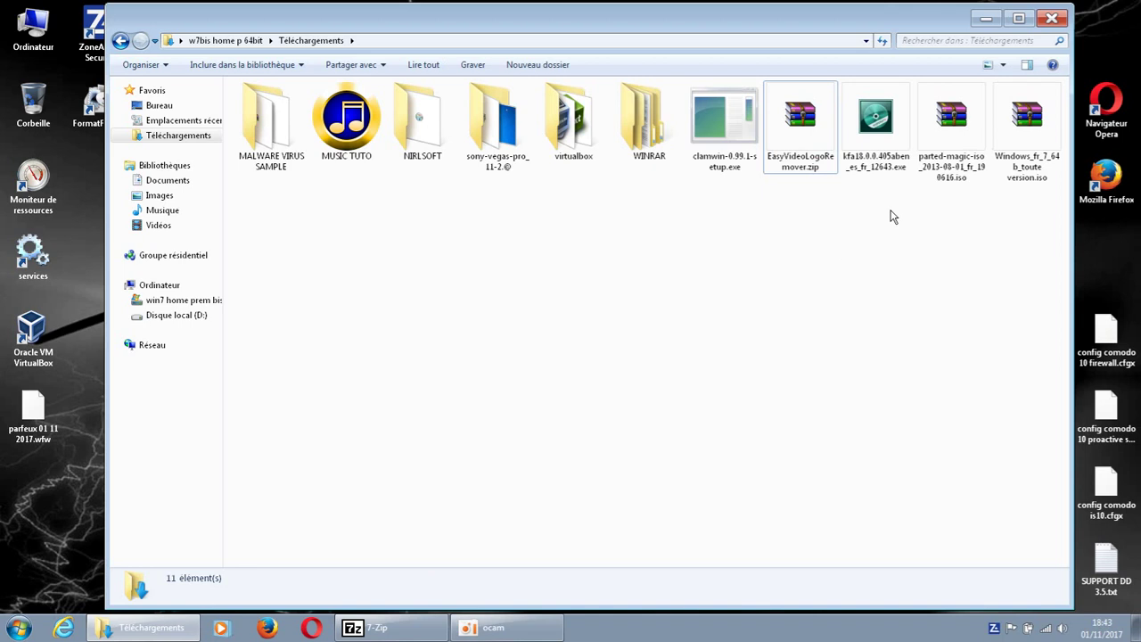
pyautogui.click(1051, 20)
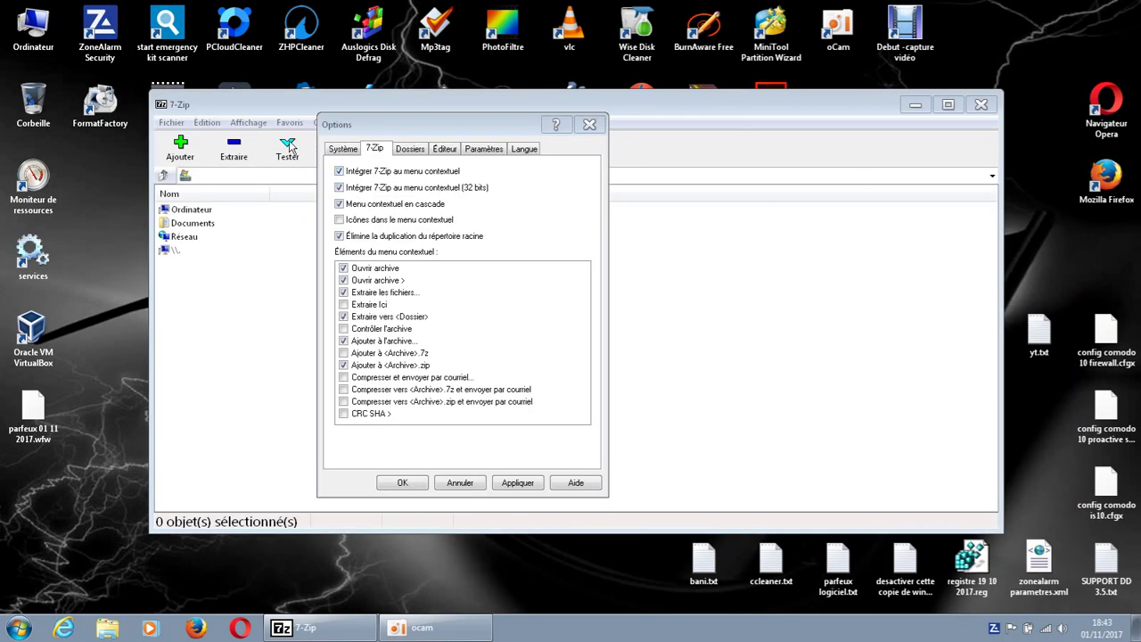
# Apply the pending 7-Zip context menu options and close the Options dialog
pyautogui.click(236, 107)
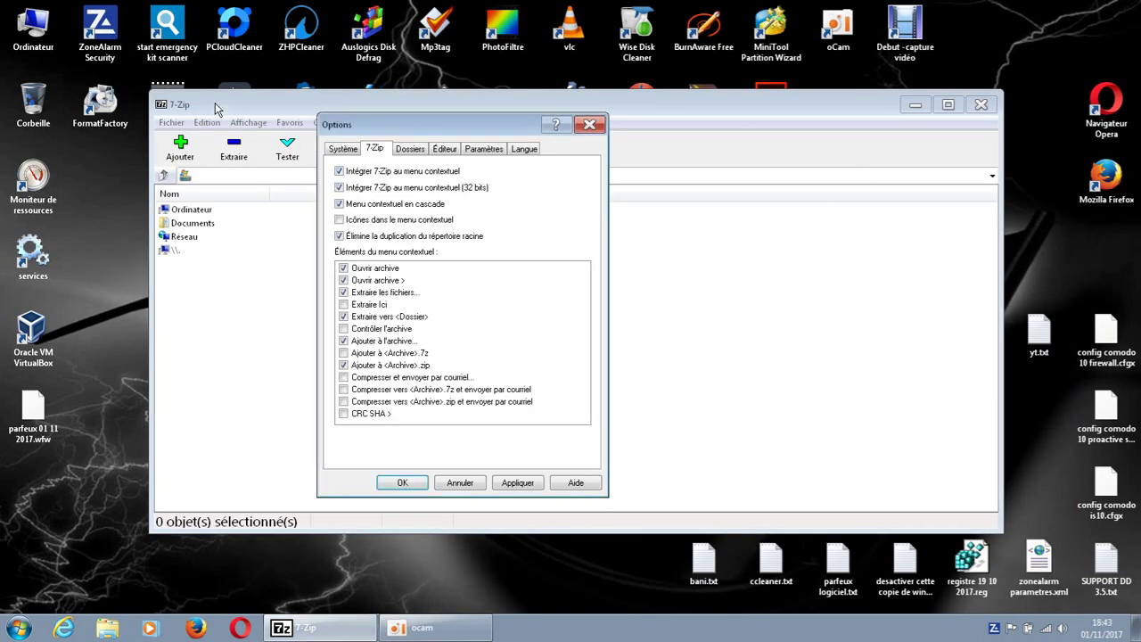
pyautogui.moveTo(473, 134); pyautogui.dragTo(729, 141)
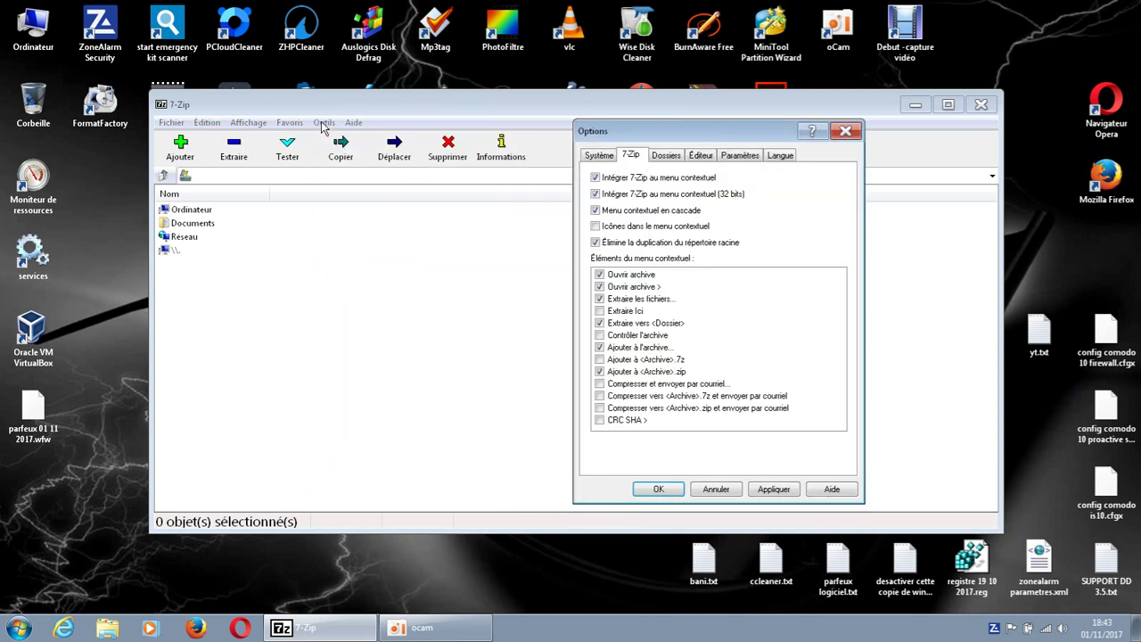
pyautogui.click(792, 490)
pyautogui.click(680, 490)
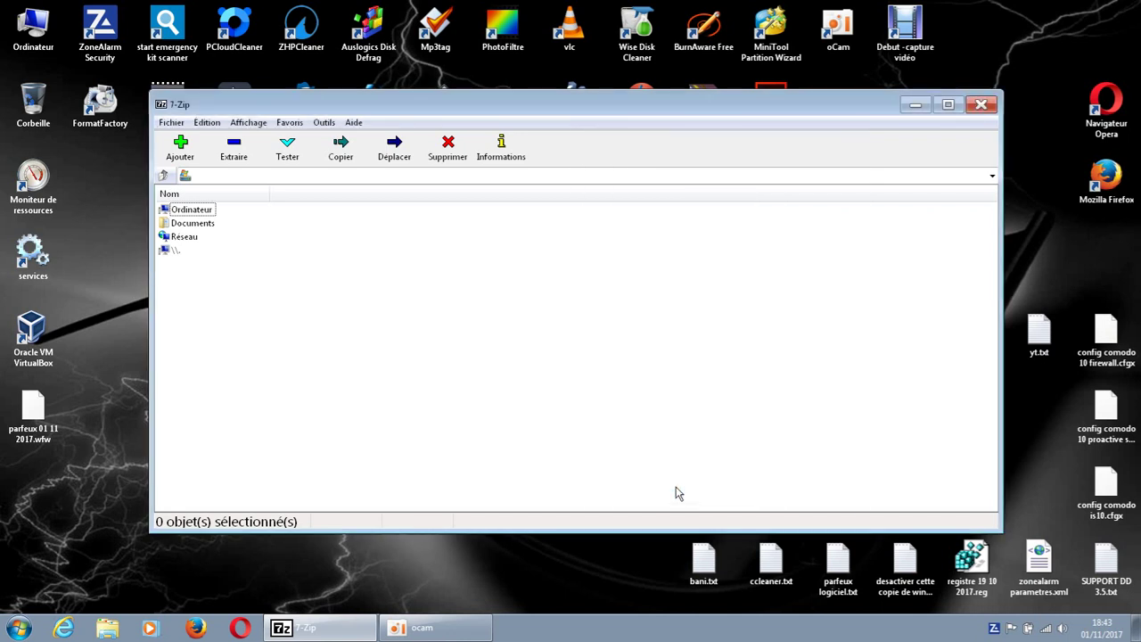
# Disable the "Extraire les fichiers..." and "Ajouter à l'archive..." context menu items in the 7-Zip options and apply the change
pyautogui.click(325, 125)
pyautogui.click(342, 142)
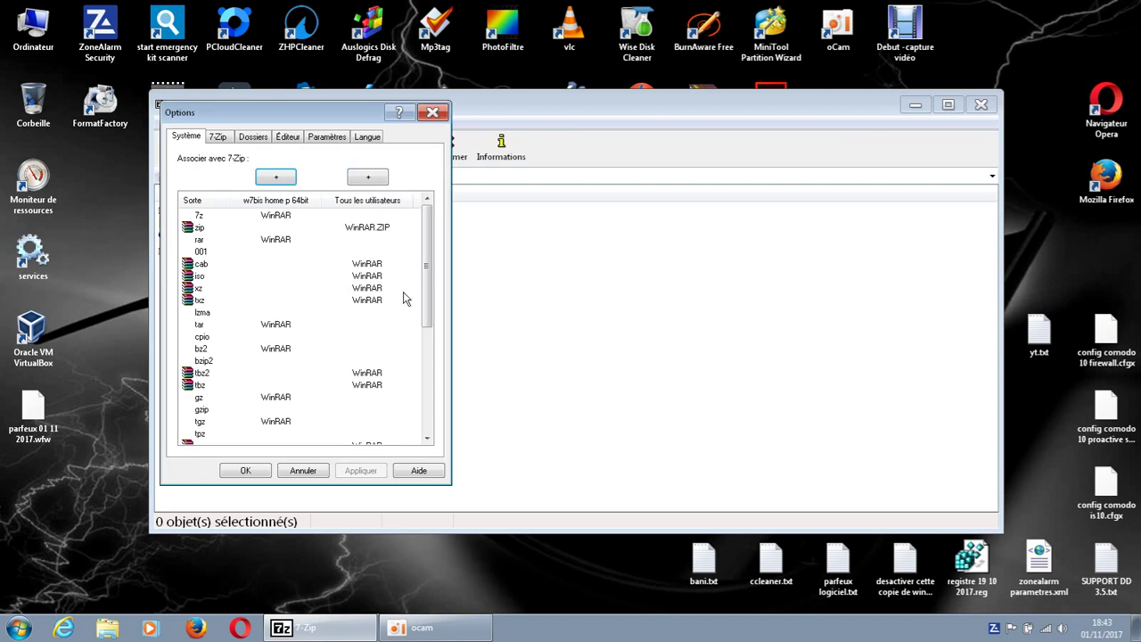
pyautogui.click(219, 137)
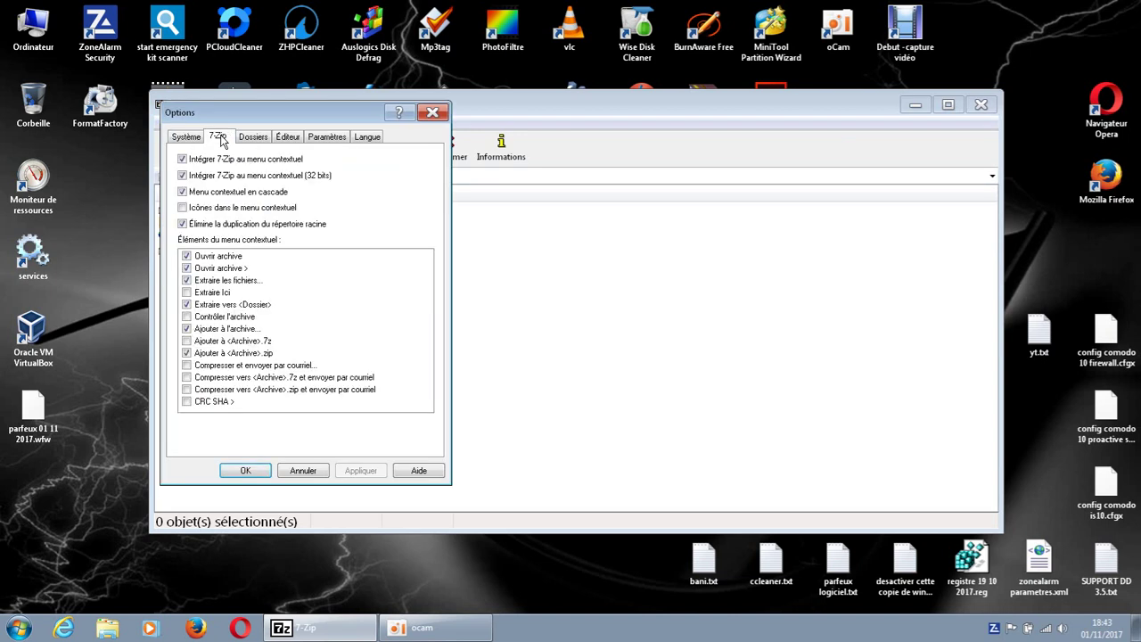
pyautogui.moveTo(327, 117); pyautogui.dragTo(611, 205)
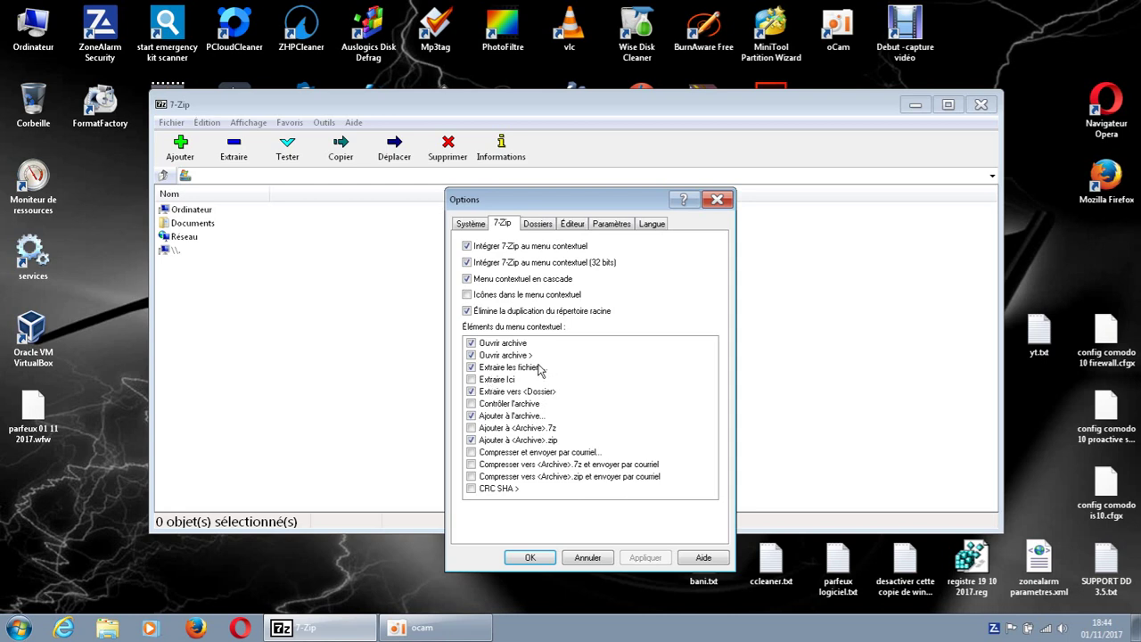
pyautogui.click(471, 368)
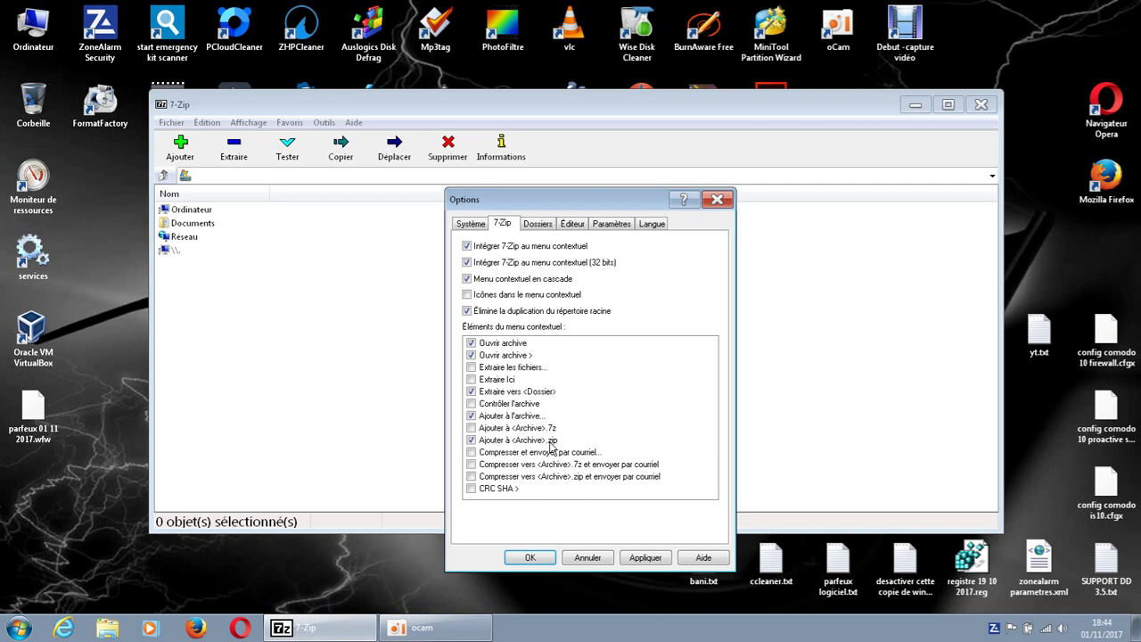
pyautogui.click(477, 418)
pyautogui.click(639, 560)
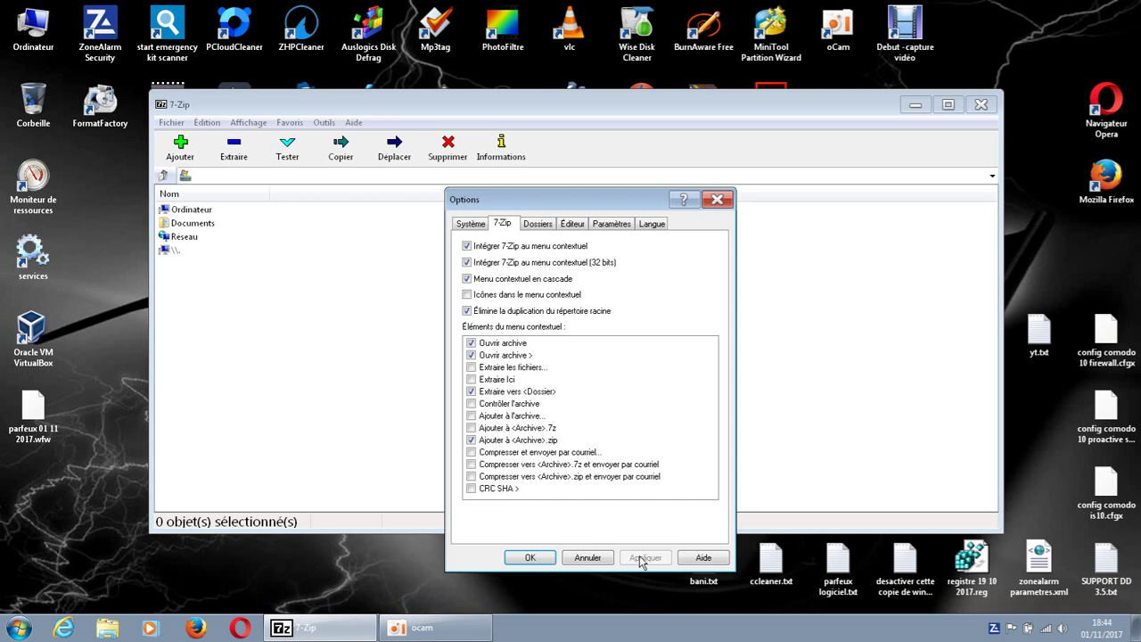
# Review the Paramètres, Éditeur, Dossiers and Système option pages, then close the Options dialog
pyautogui.click(612, 226)
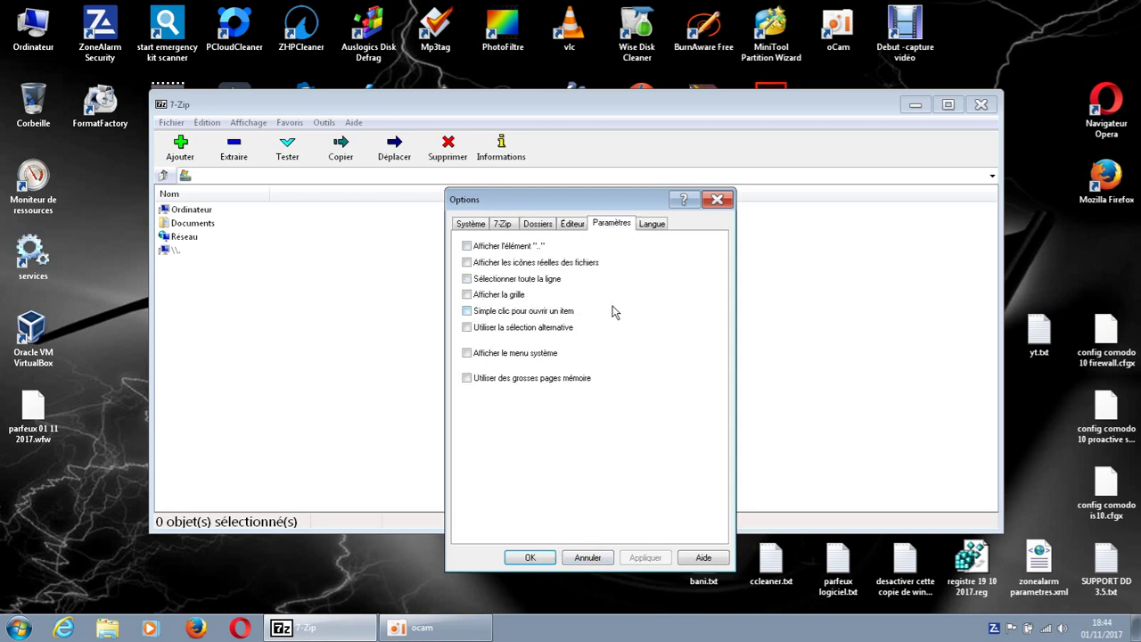
pyautogui.click(566, 227)
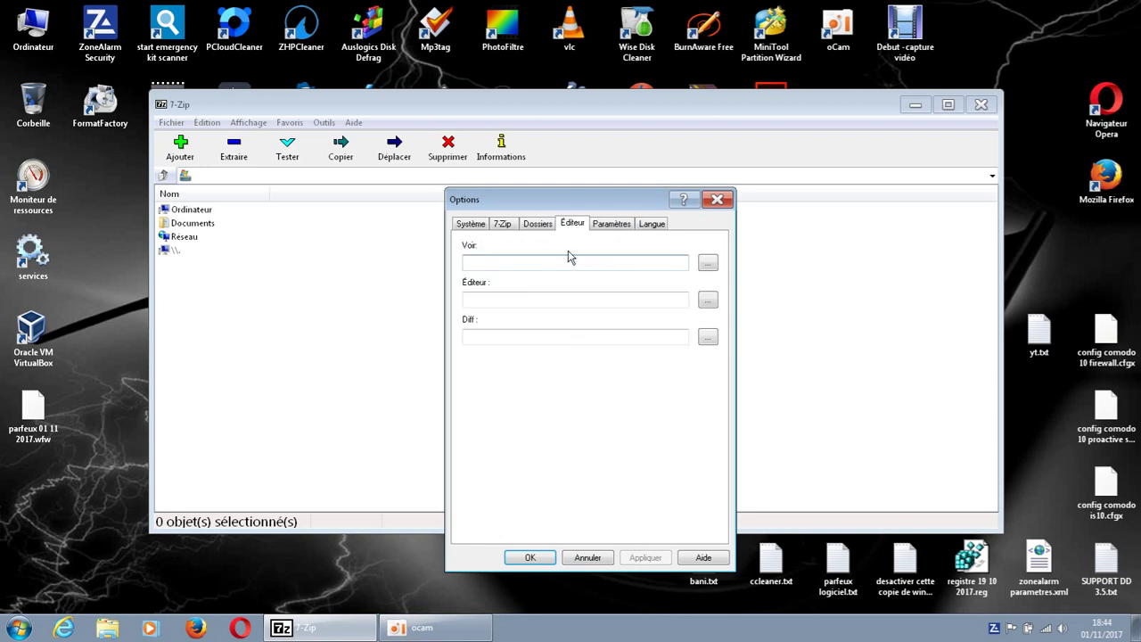
pyautogui.click(544, 230)
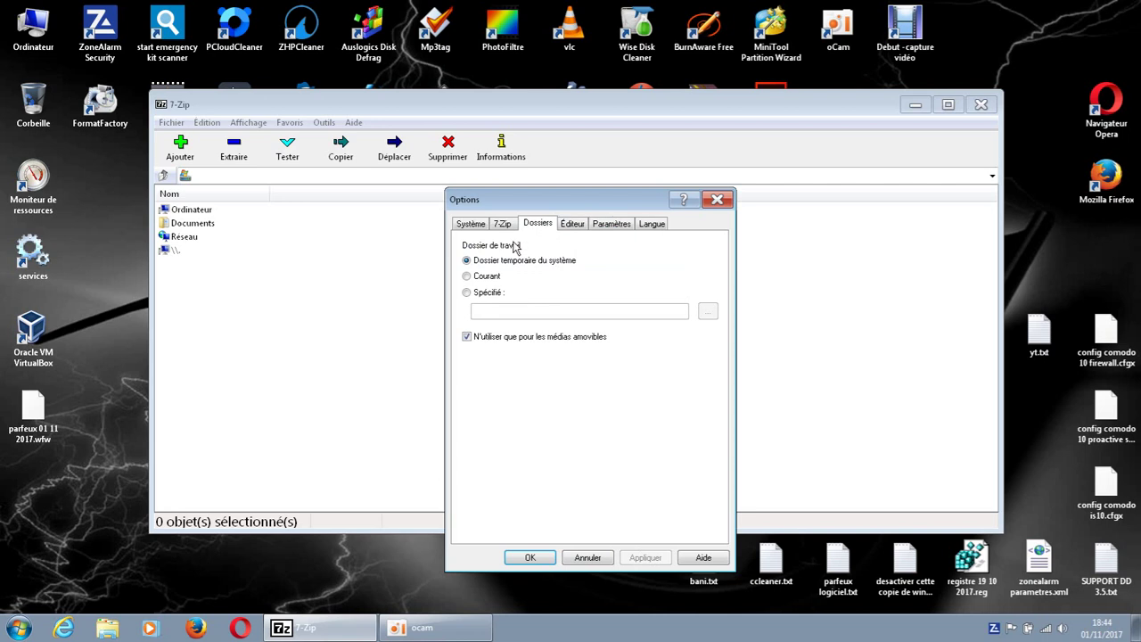
pyautogui.click(469, 228)
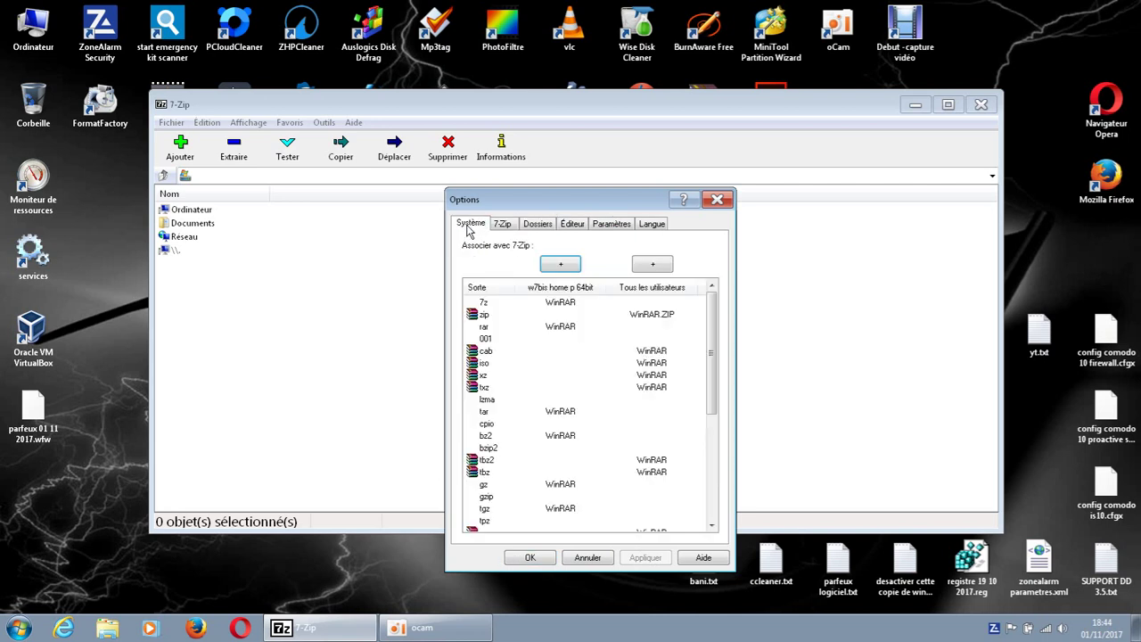
pyautogui.click(531, 558)
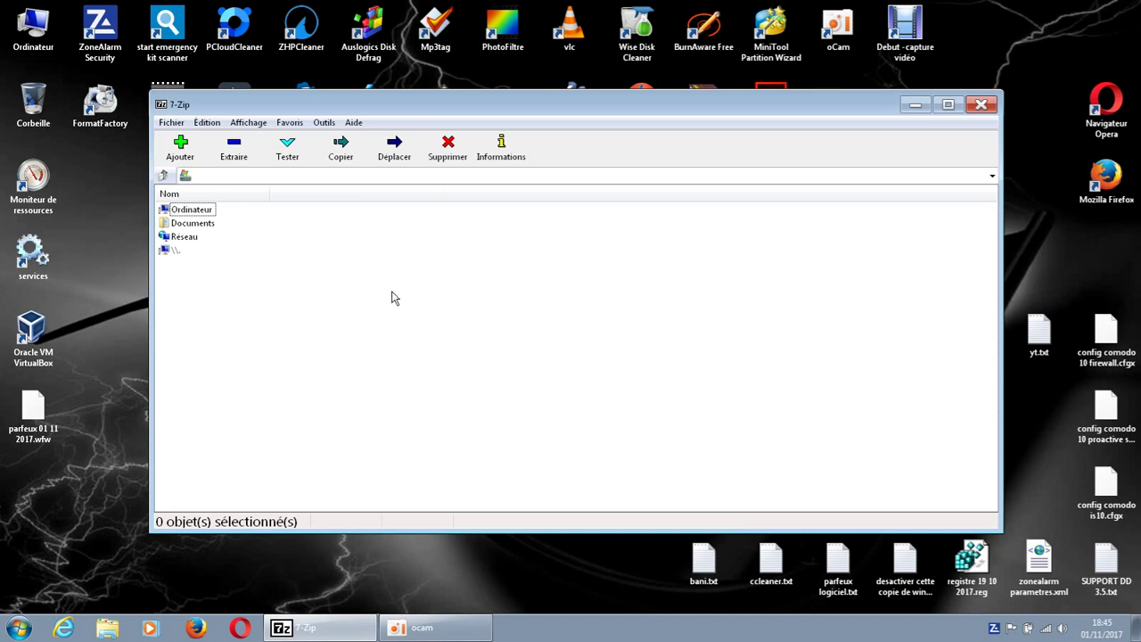
# Close the 7-Zip file manager after looking over its file and selection commands
pyautogui.click(169, 124)
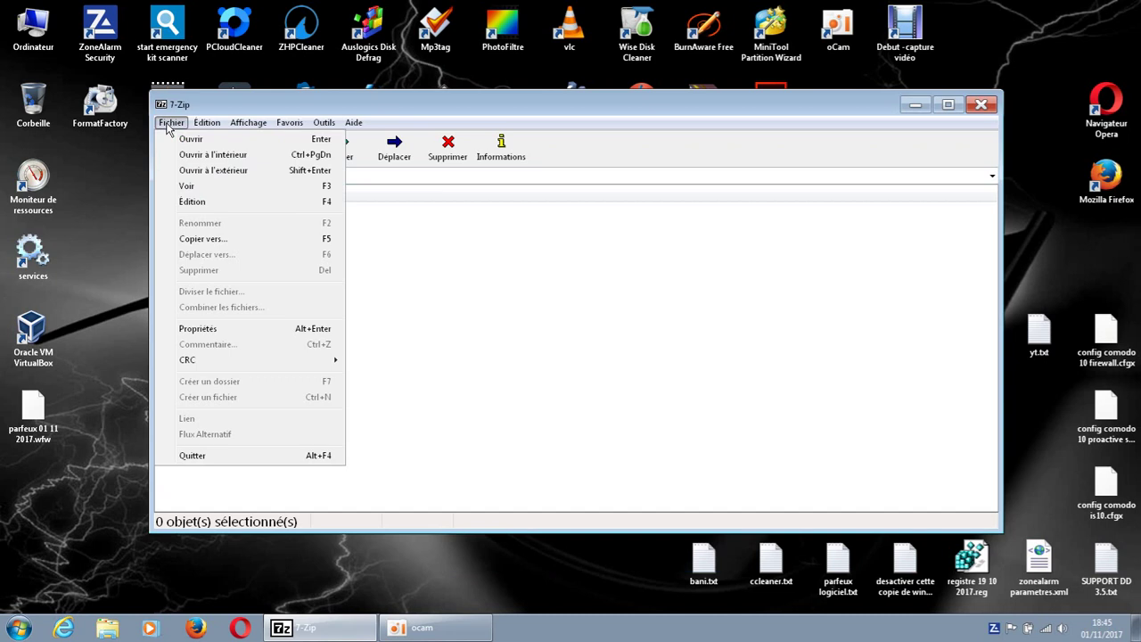
pyautogui.moveTo(205, 127)
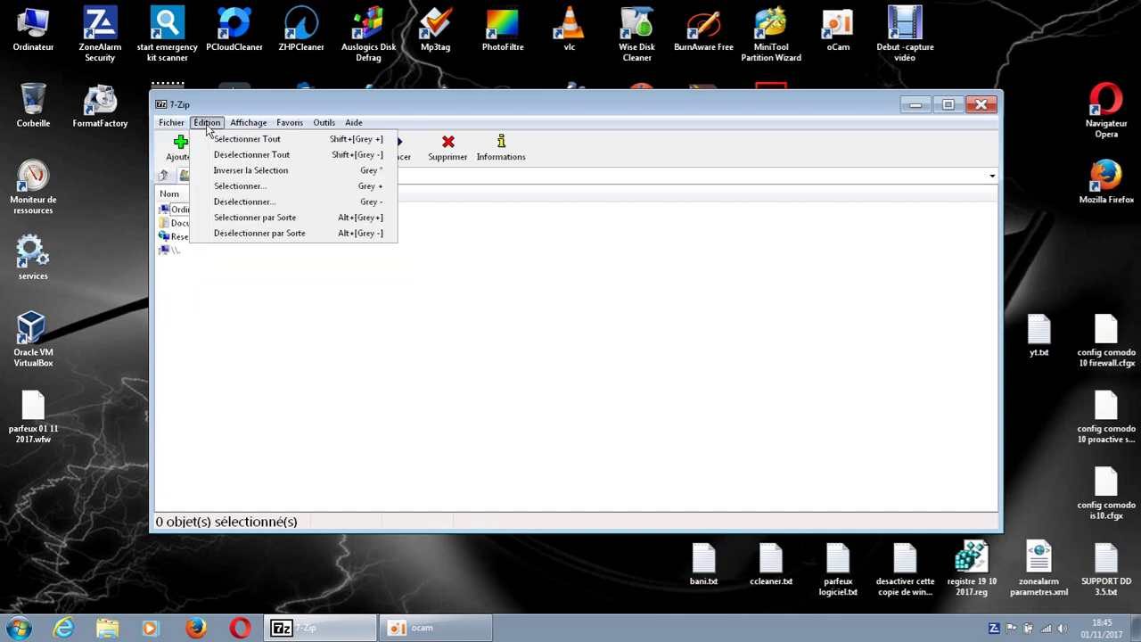
pyautogui.click(397, 326)
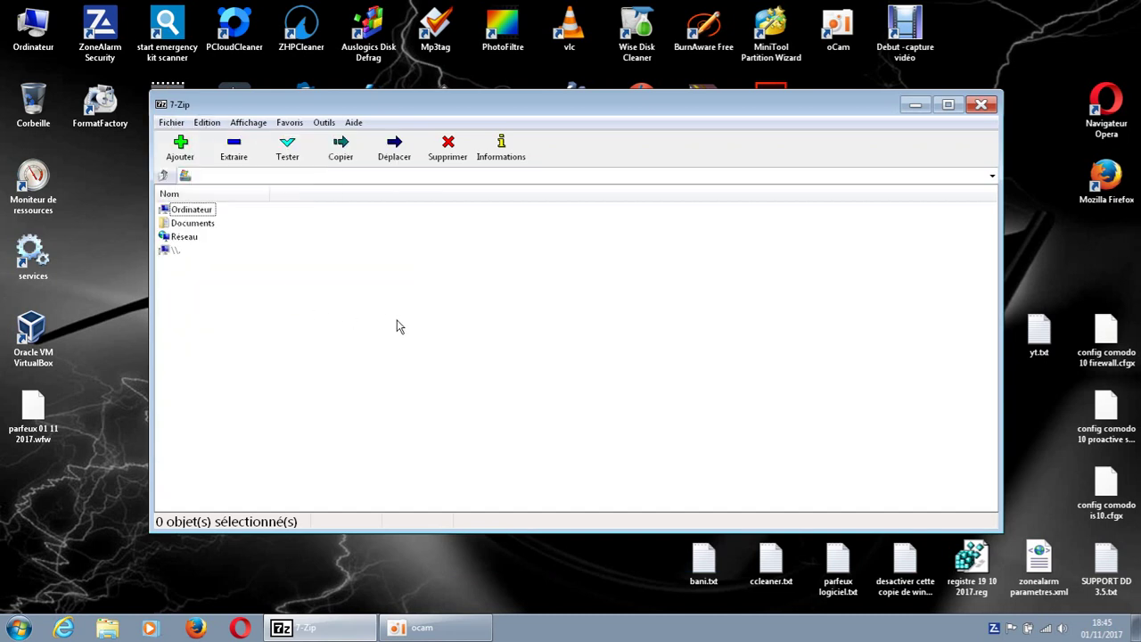
pyautogui.click(981, 104)
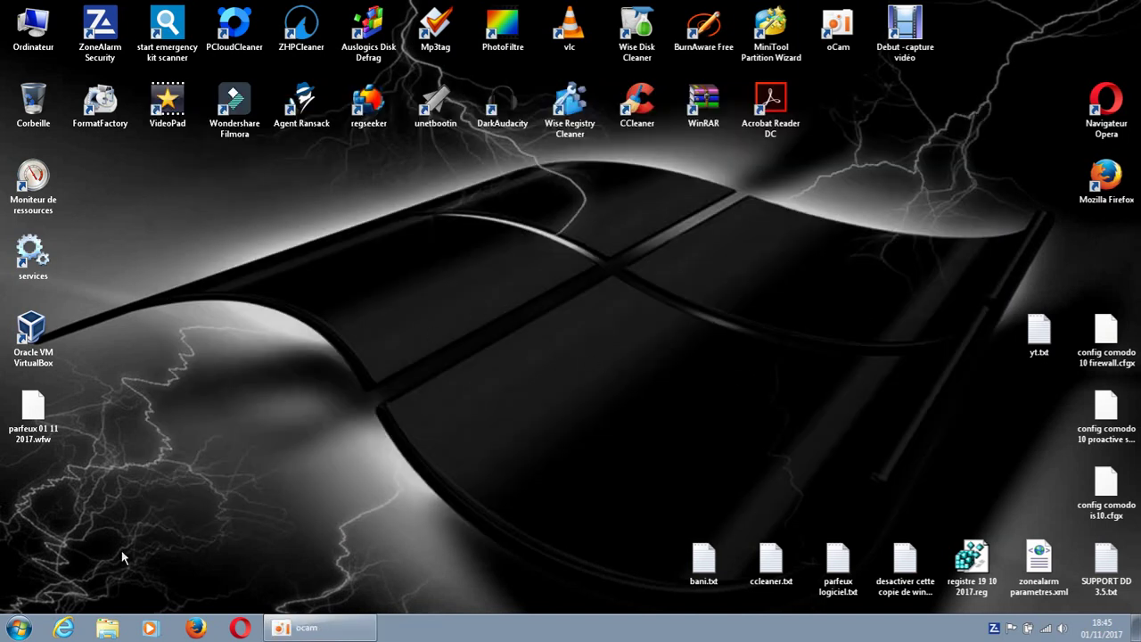
# Extract EasyVideoLogoRemover.zip from the Téléchargements folder with 7-Zip into its own EasyVideoLogoRemover folder
pyautogui.click(107, 628)
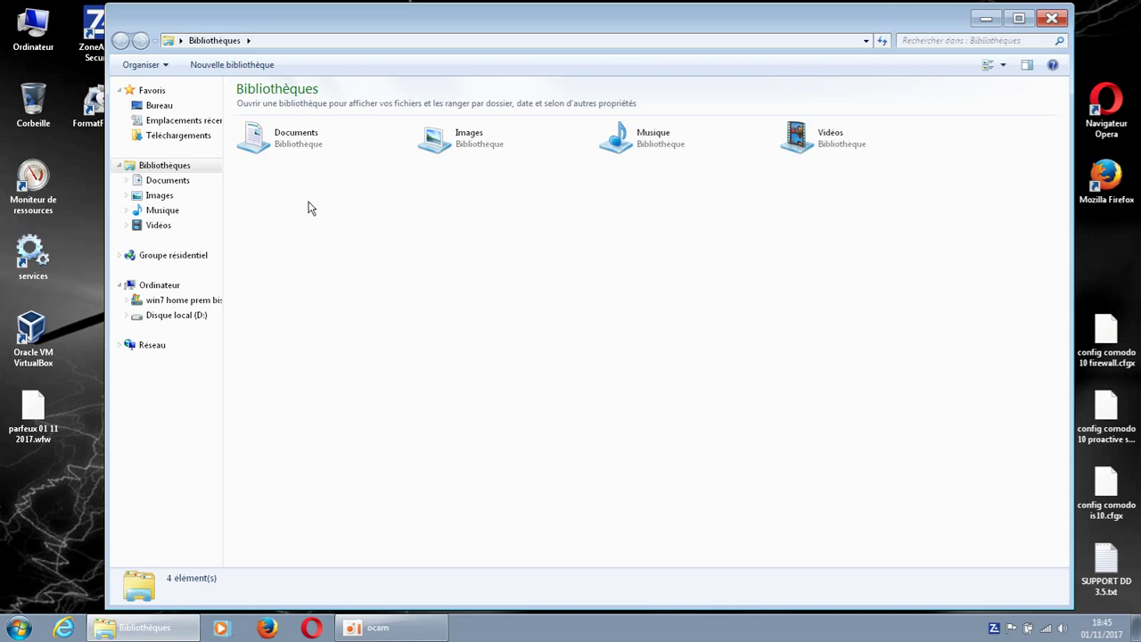
pyautogui.click(201, 140)
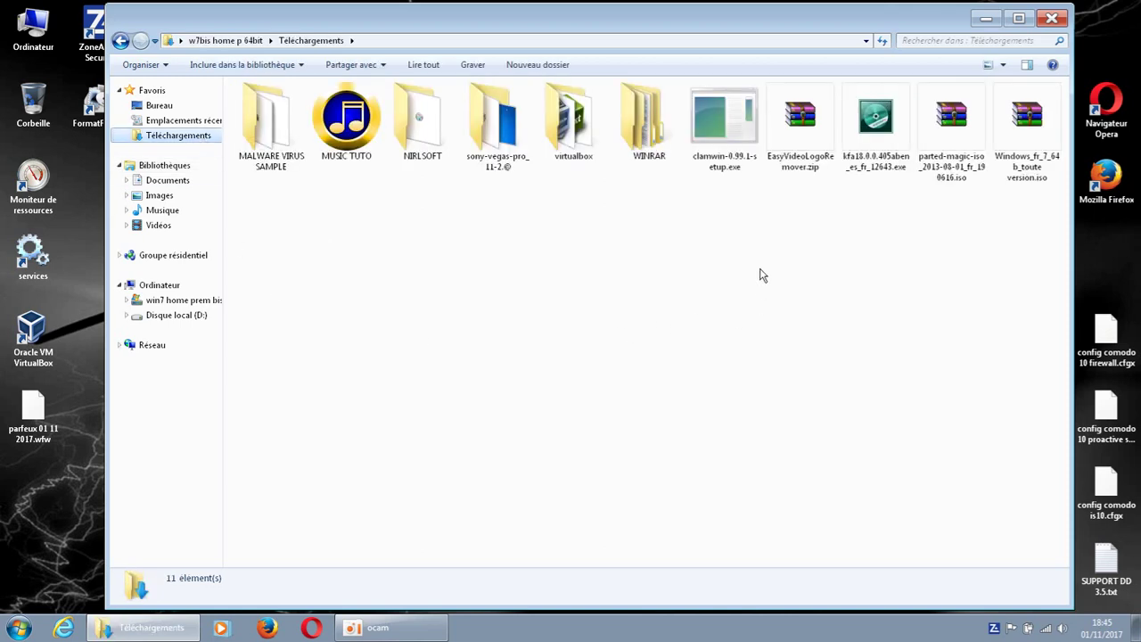
pyautogui.rightClick(813, 152)
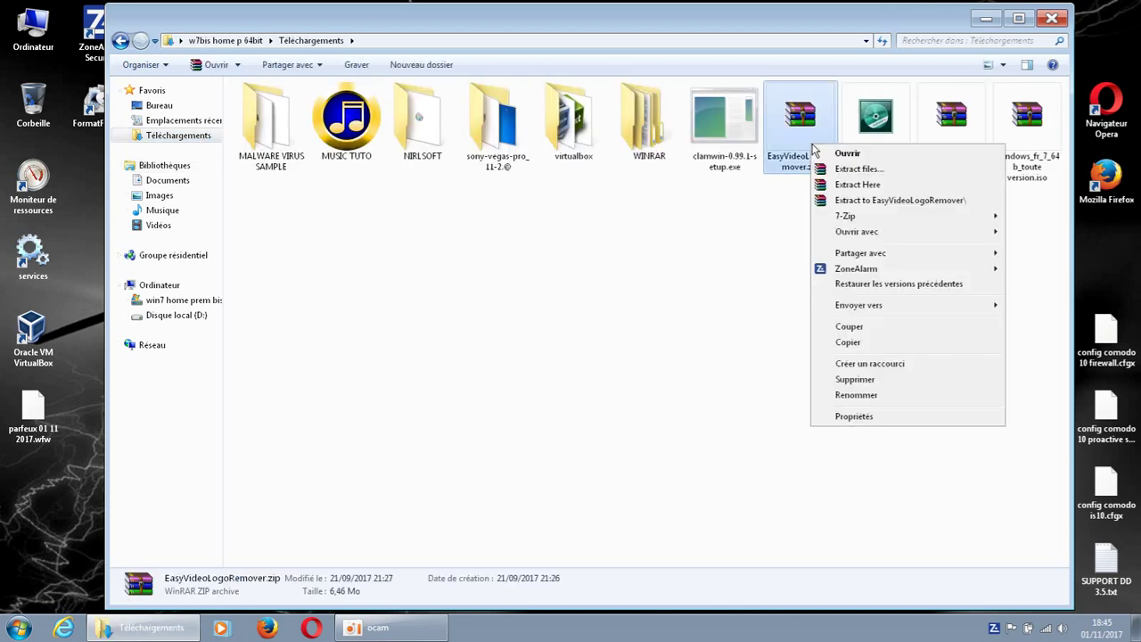
pyautogui.moveTo(845, 217)
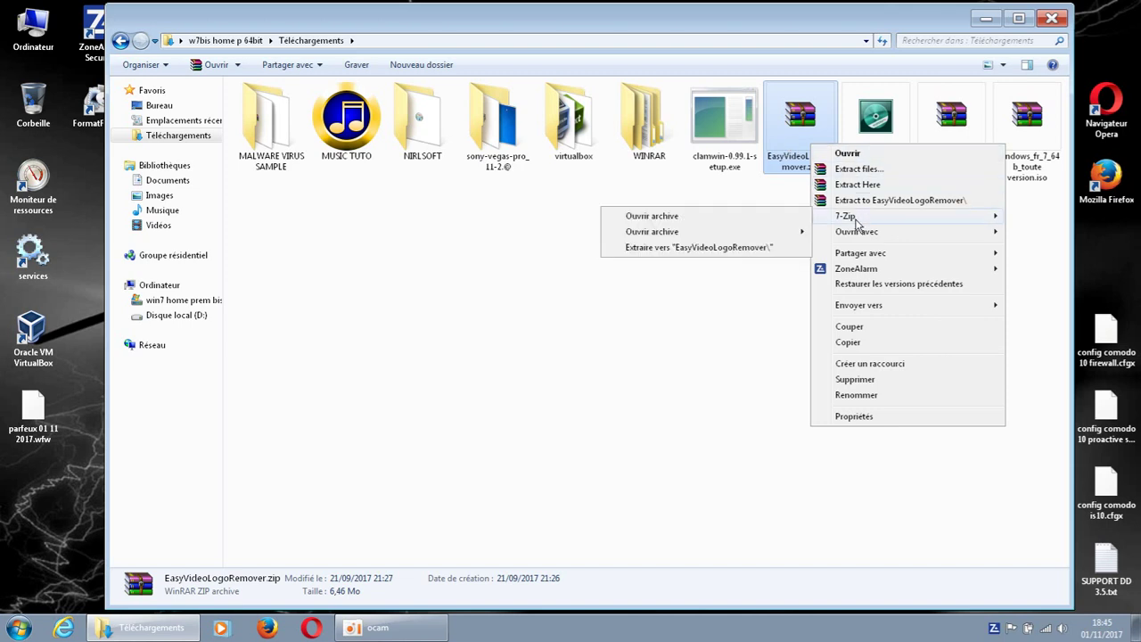
pyautogui.click(751, 249)
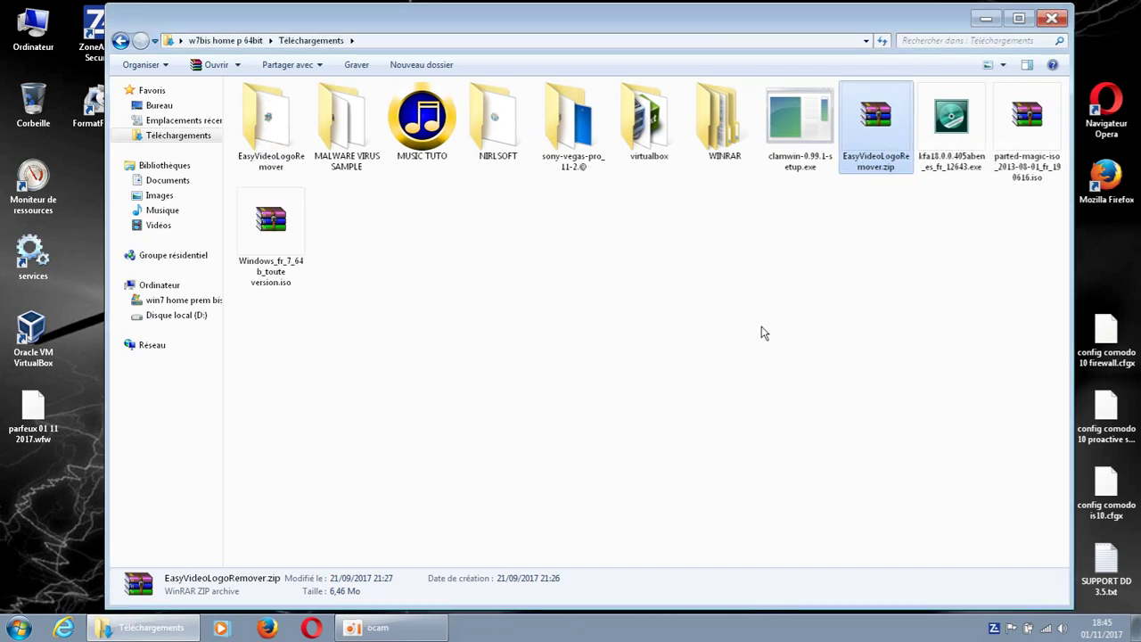
# Delete the extracted EasyVideoLogoRemover folder from Téléchargements
pyautogui.click(265, 149)
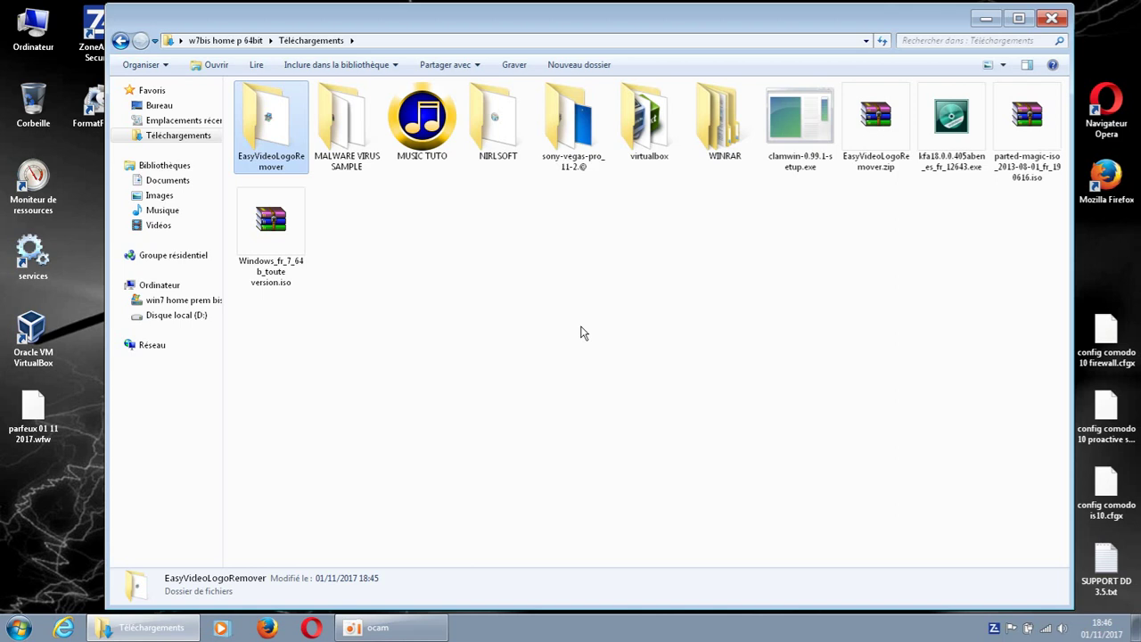
pyautogui.rightClick(280, 151)
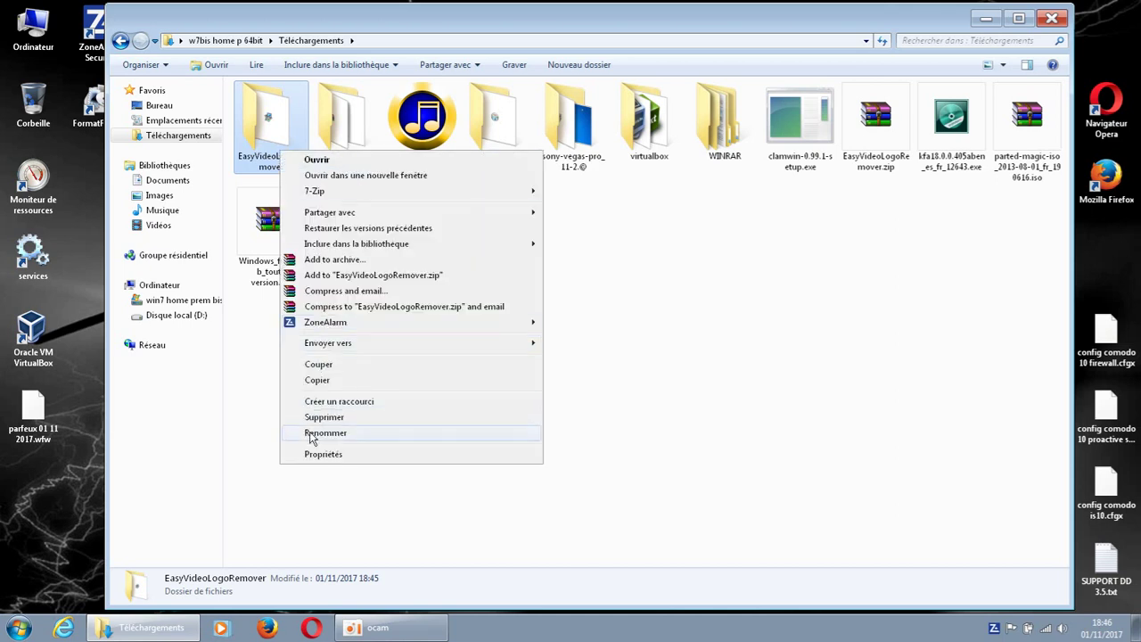
pyautogui.click(317, 418)
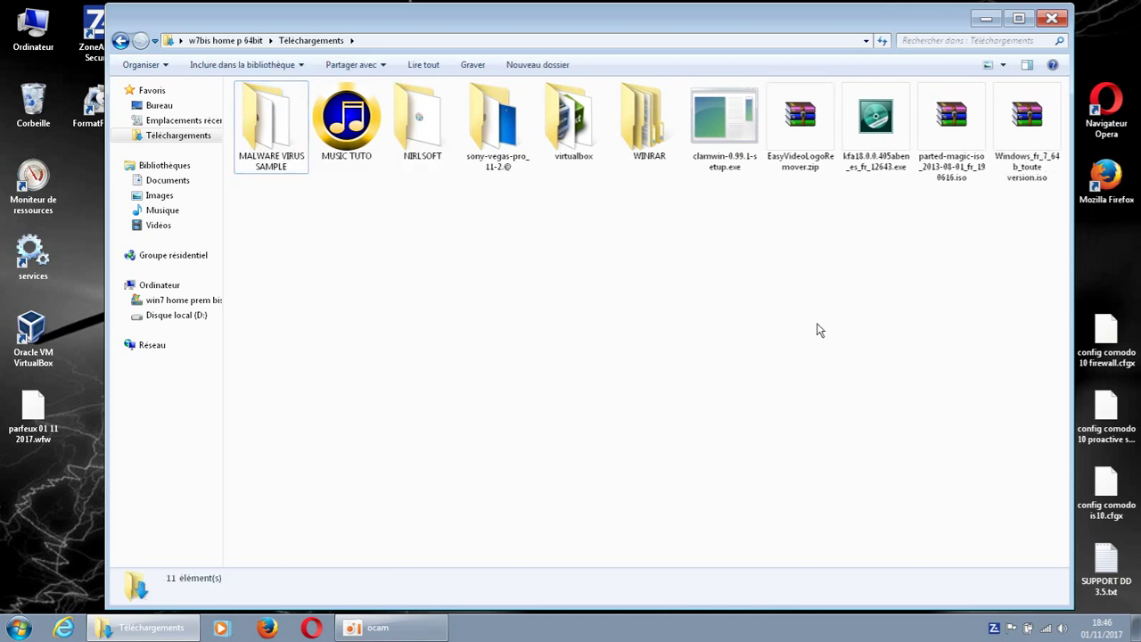